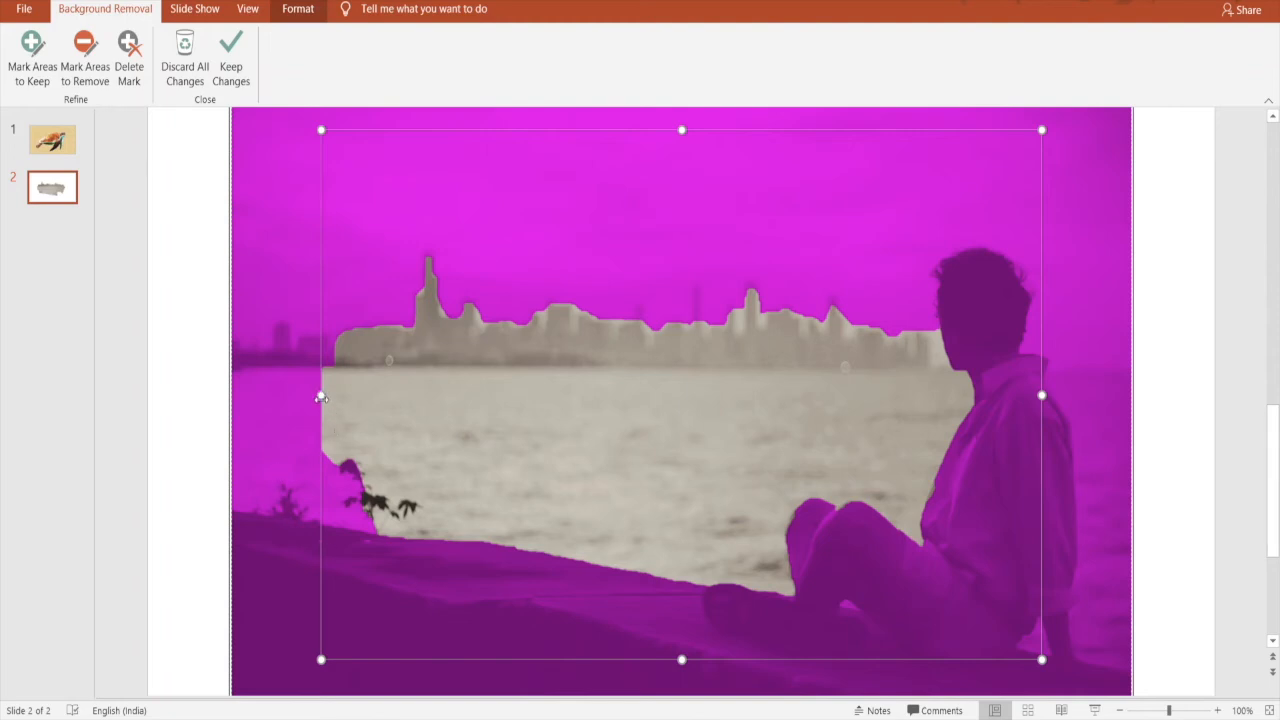
Step: Resize the background removal selection so it closely surrounds the seated man, down to the ground beneath him
left_click_drag(321, 395, 688, 441)
left_click_drag(1041, 395, 1100, 408)
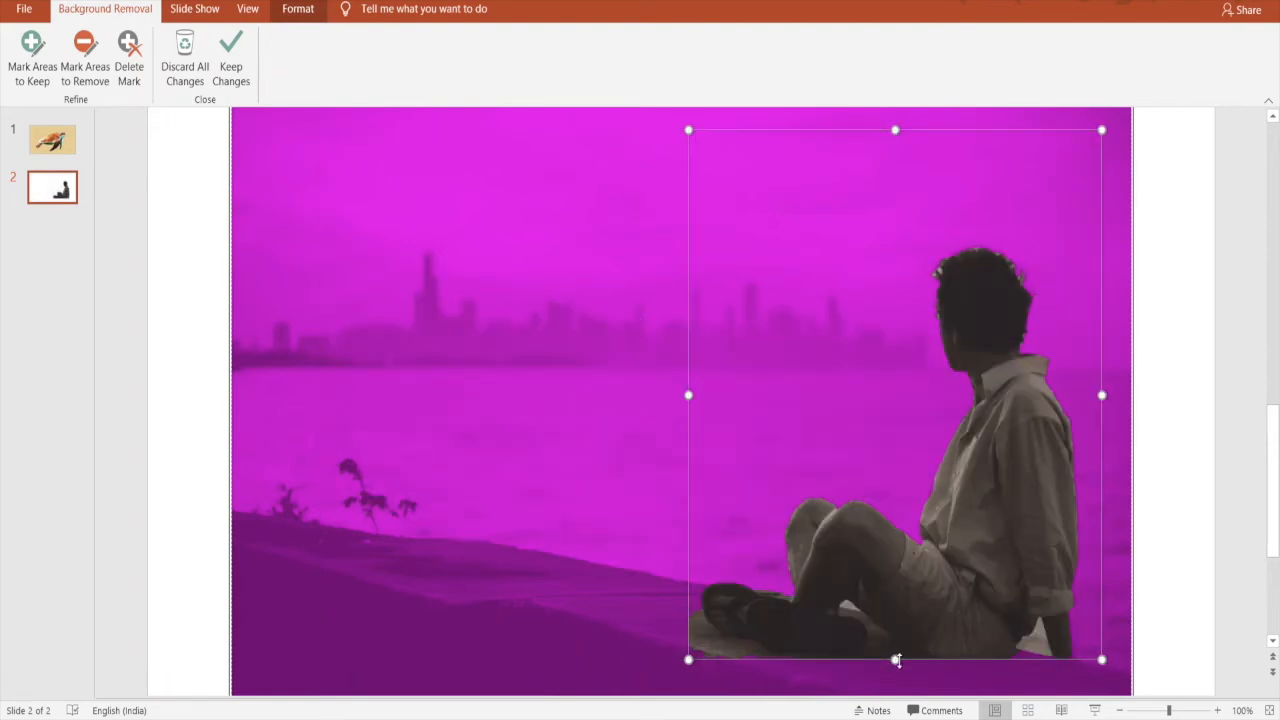
left_click_drag(895, 660, 898, 682)
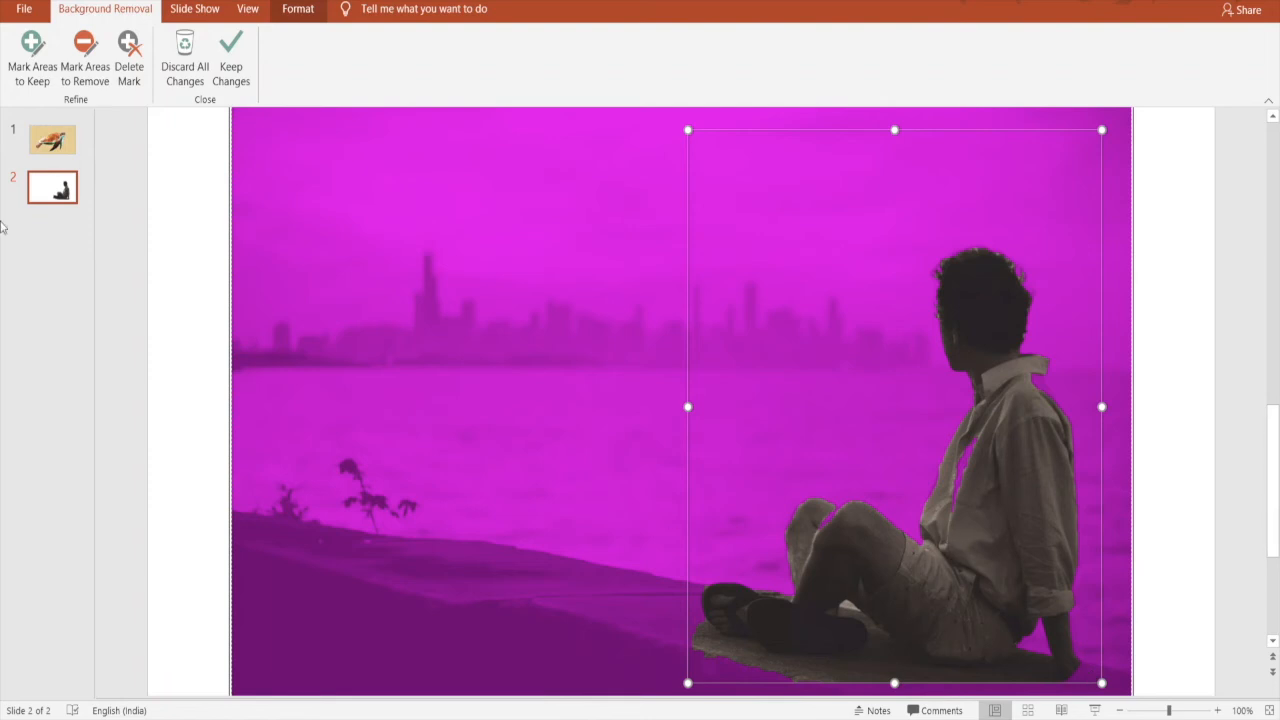
Step: Mark the missing shirt strip, the knee and the hand on the ground as areas to keep
left_click(36, 80)
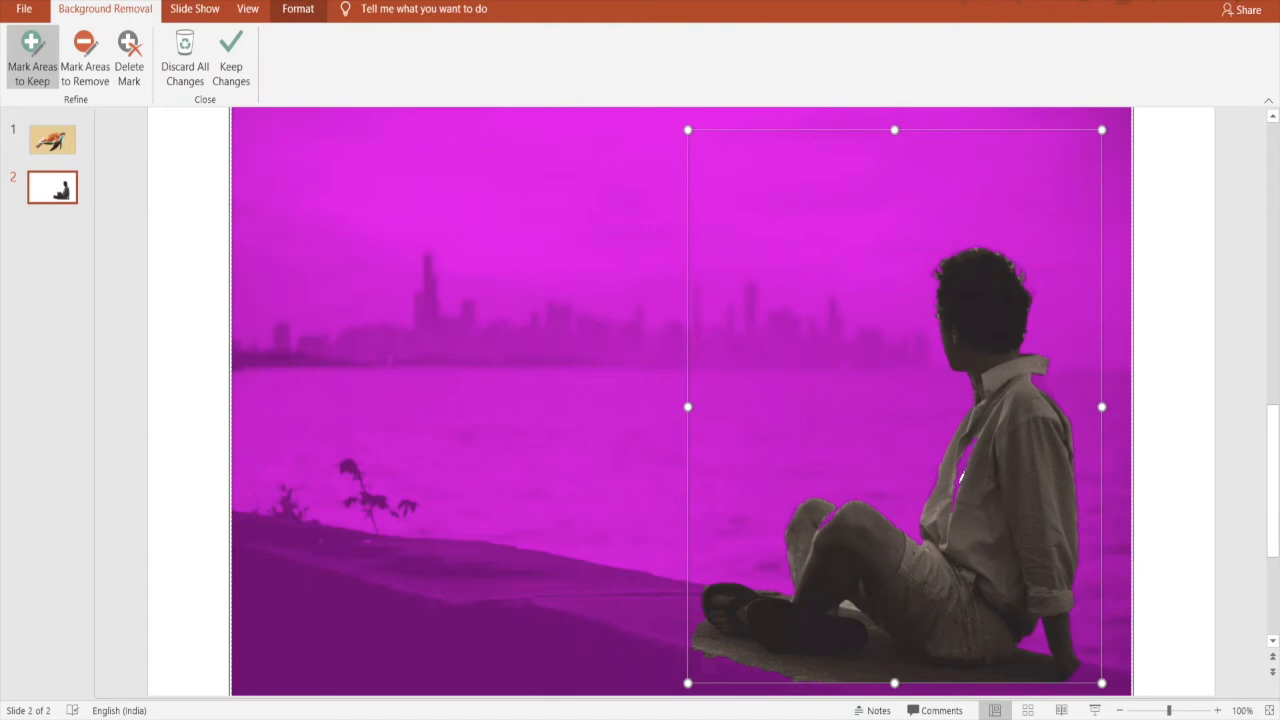
left_click_drag(960, 478, 971, 440)
left_click(828, 516)
left_click(1085, 675)
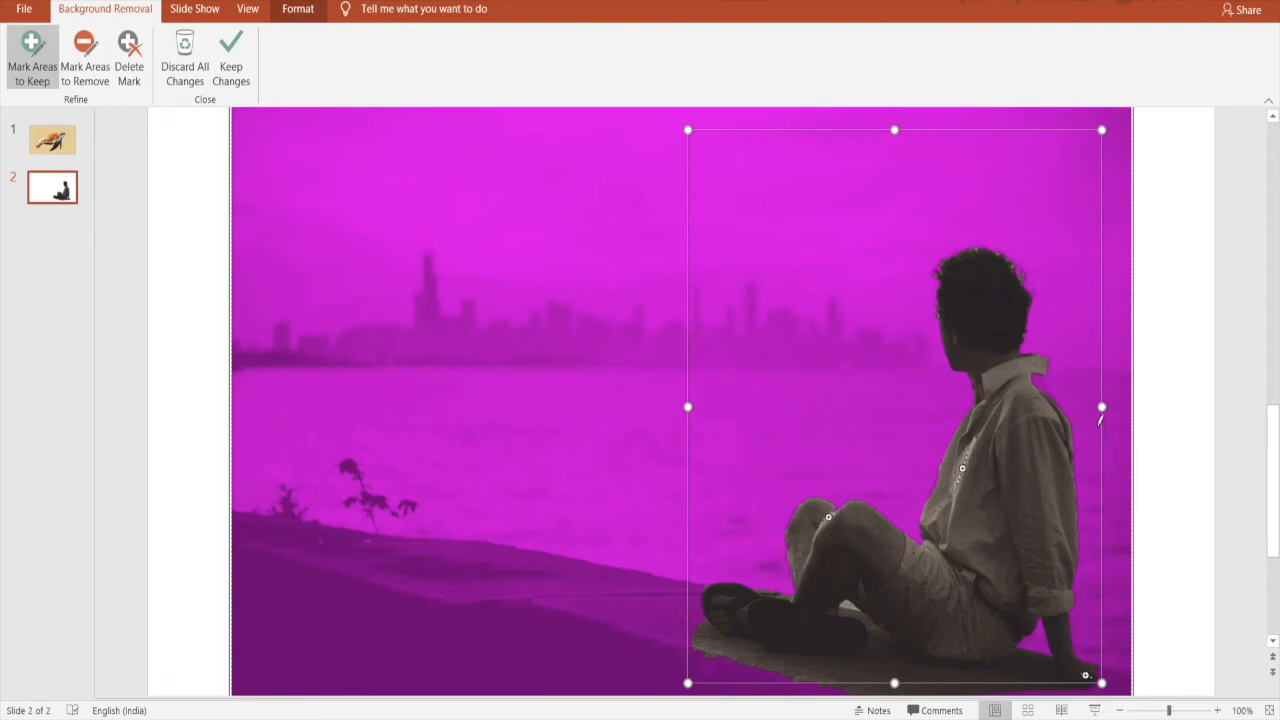
Step: Extend the background removal selection slightly beyond the man's hand and below the ground he sits on
left_click_drag(1102, 407, 1115, 410)
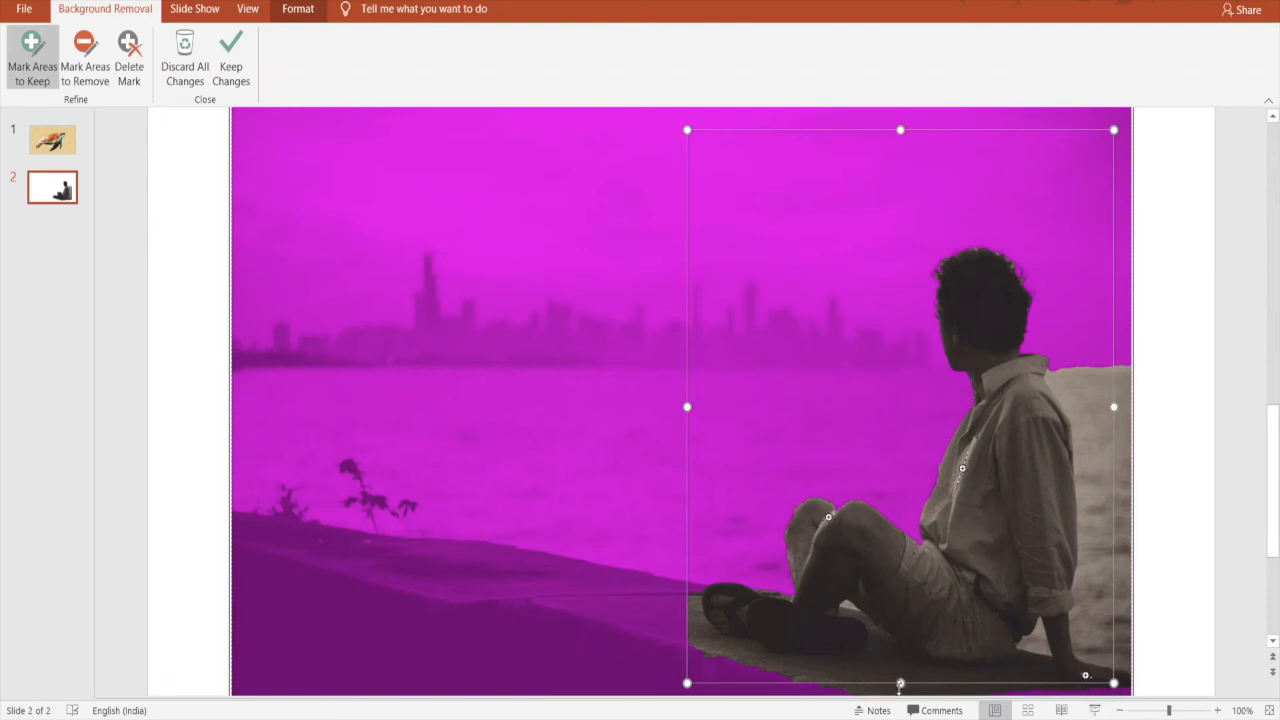
scroll(900, 684, "down", 1)
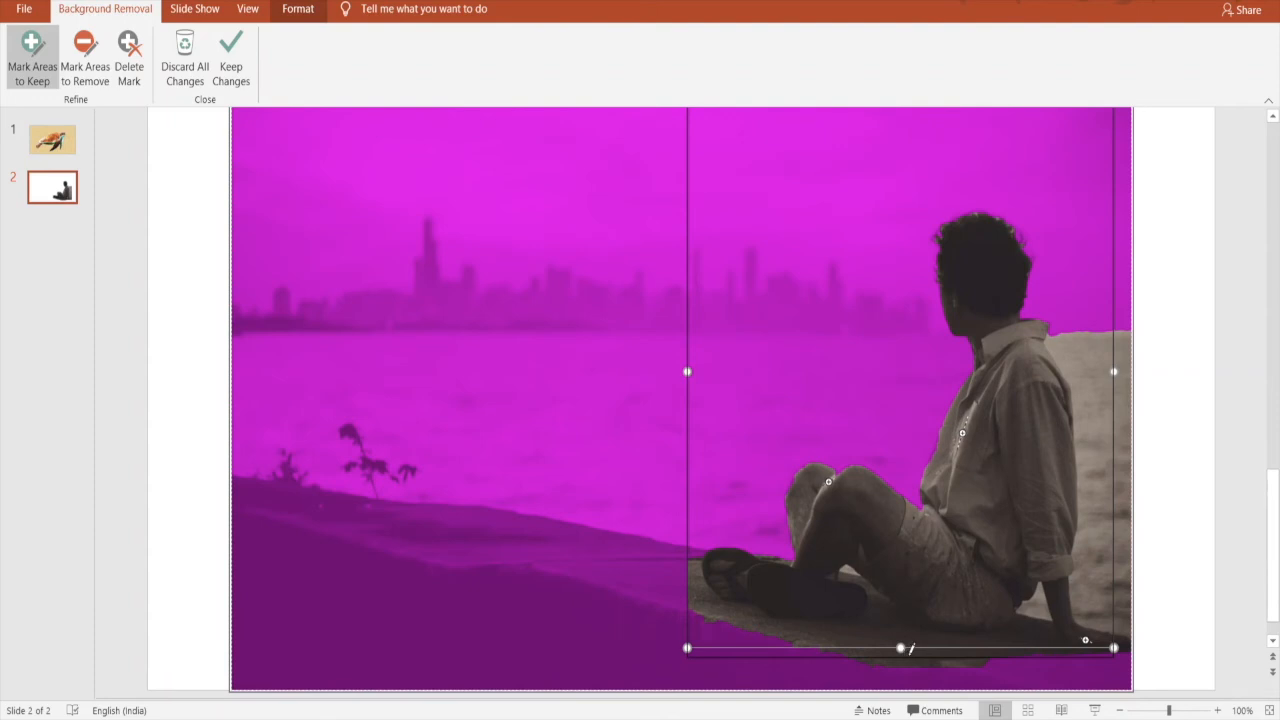
left_click_drag(910, 648, 960, 639)
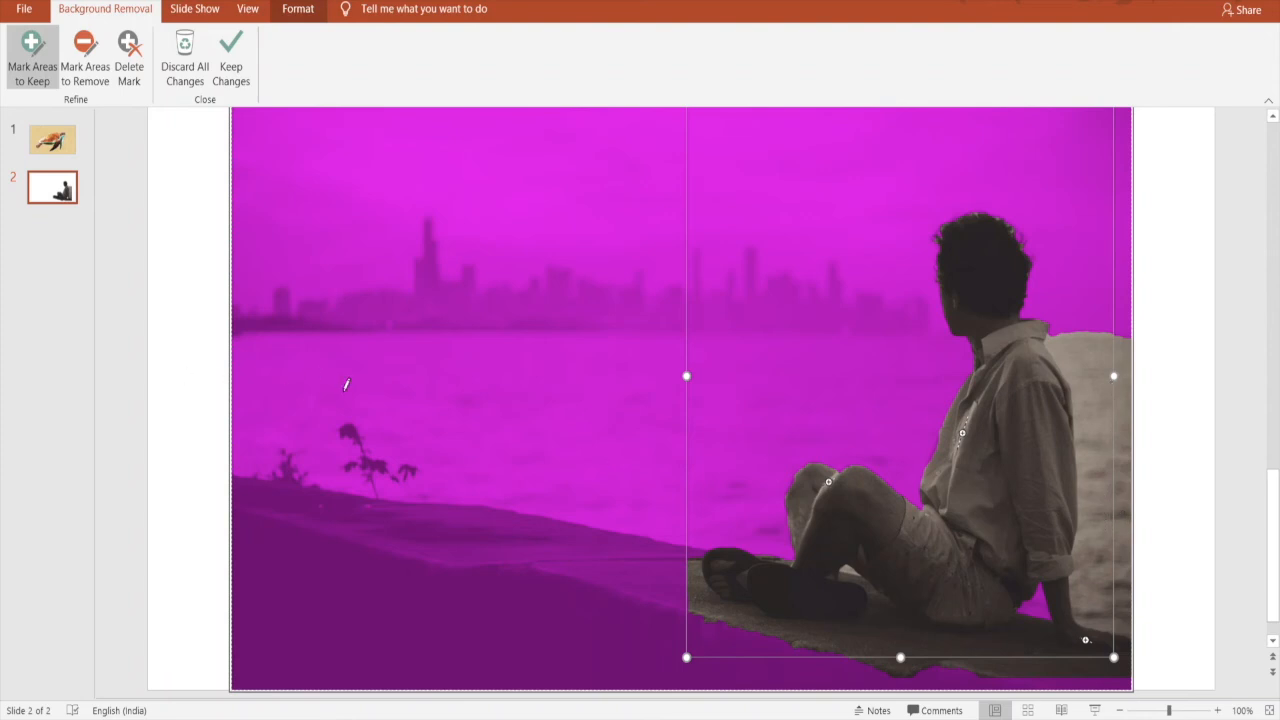
Step: Mark the water behind the man's back and arm as areas to remove
left_click(89, 83)
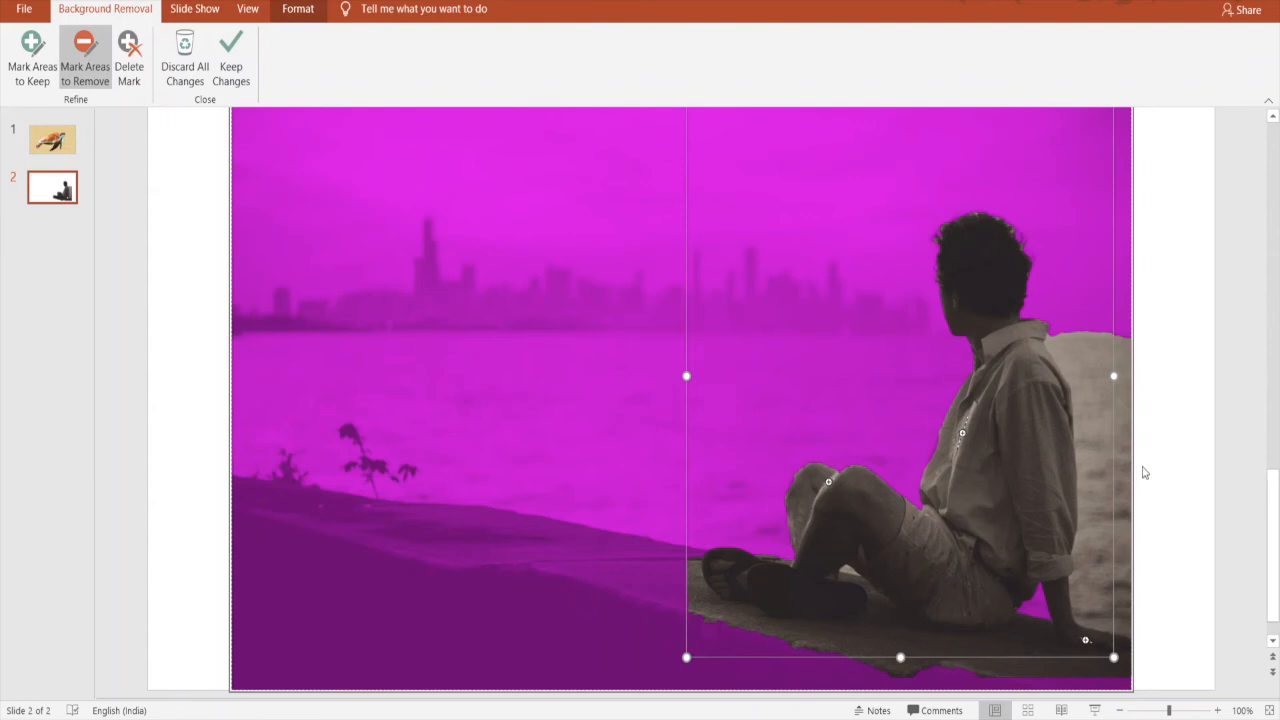
left_click_drag(1090, 360, 1096, 501)
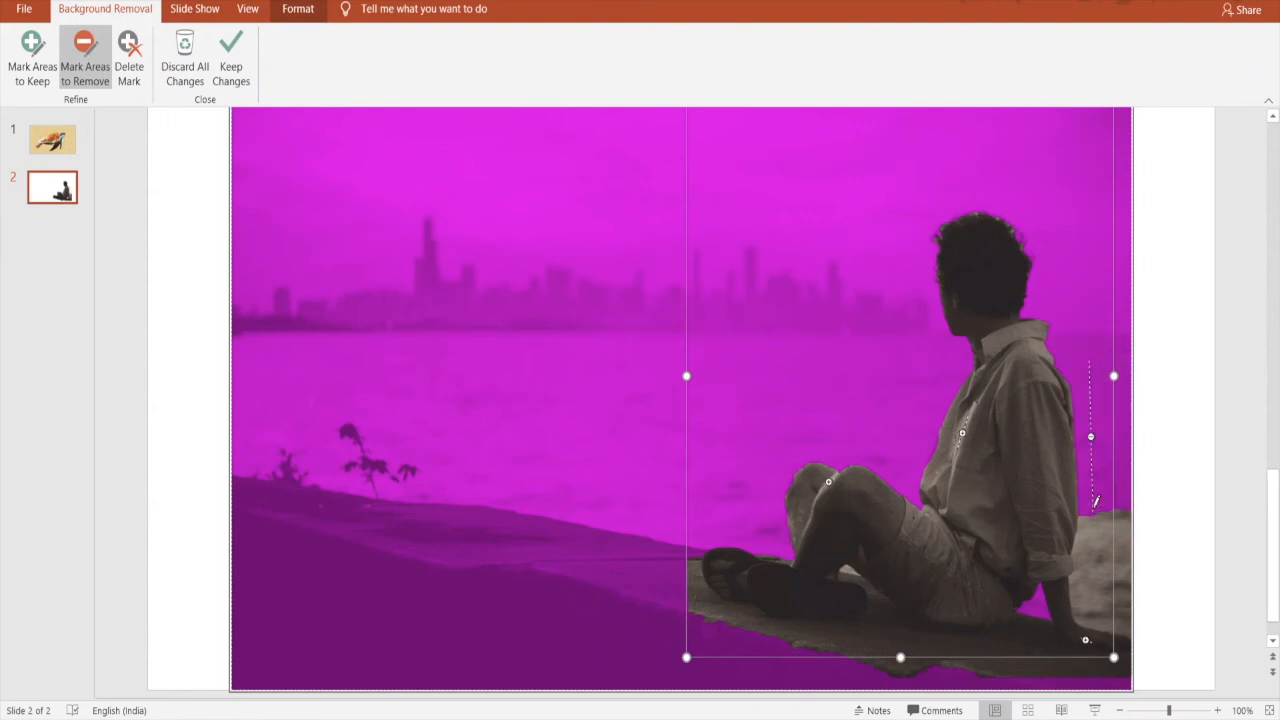
left_click_drag(1098, 528, 1104, 602)
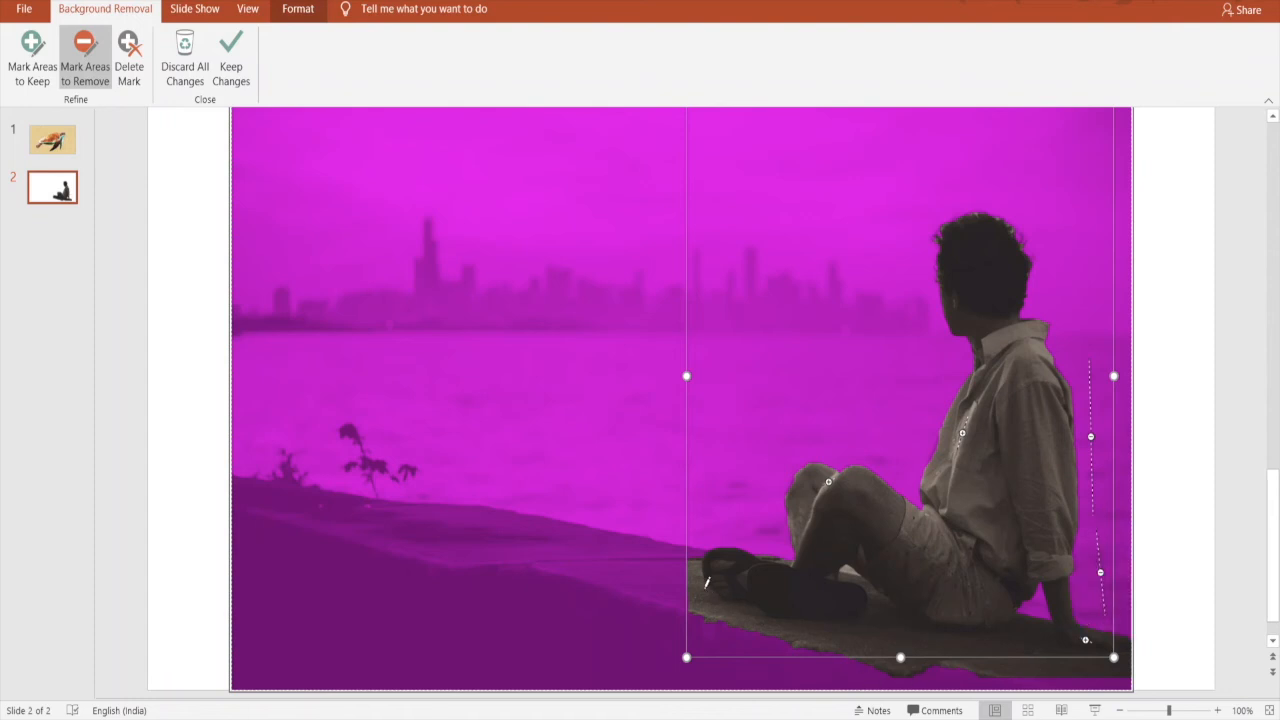
Step: Mark the ground below the feet and shorts and the gap under the bent knee as areas to remove
left_click_drag(706, 590, 806, 626)
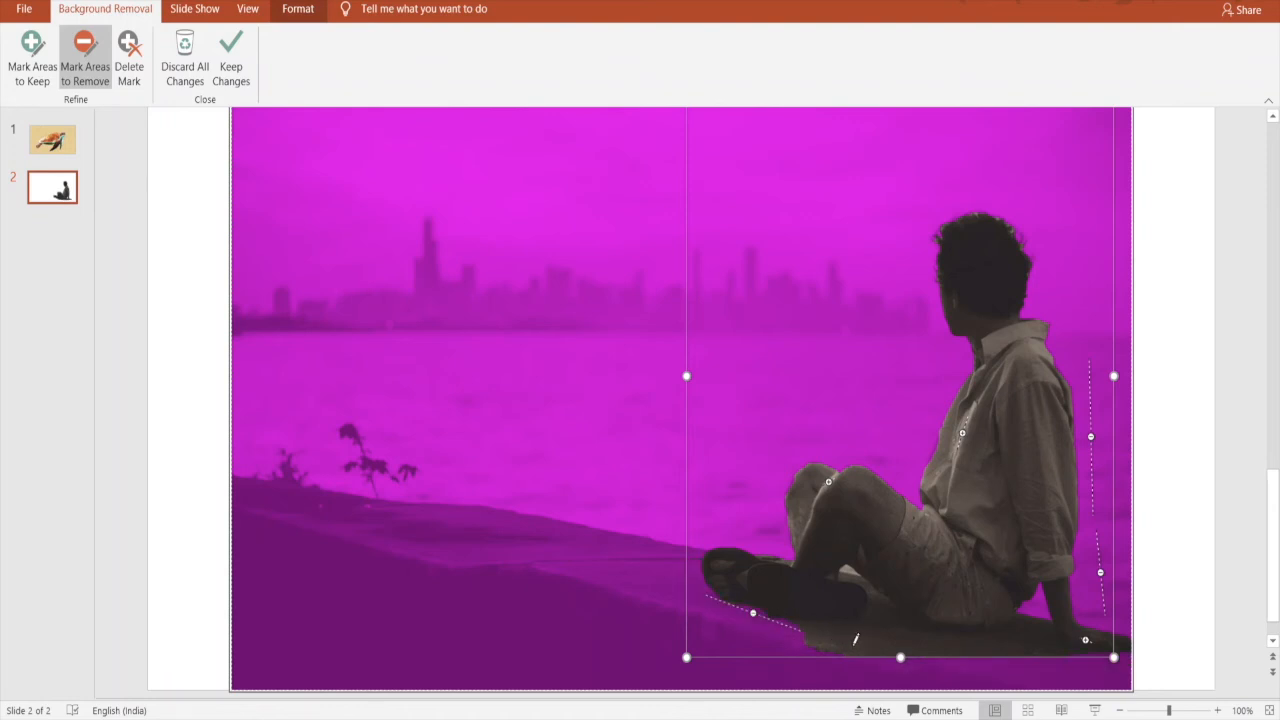
mouse_move(818, 638)
left_mouse_down()
mouse_move(948, 646)
mouse_move(1027, 633)
left_mouse_up()
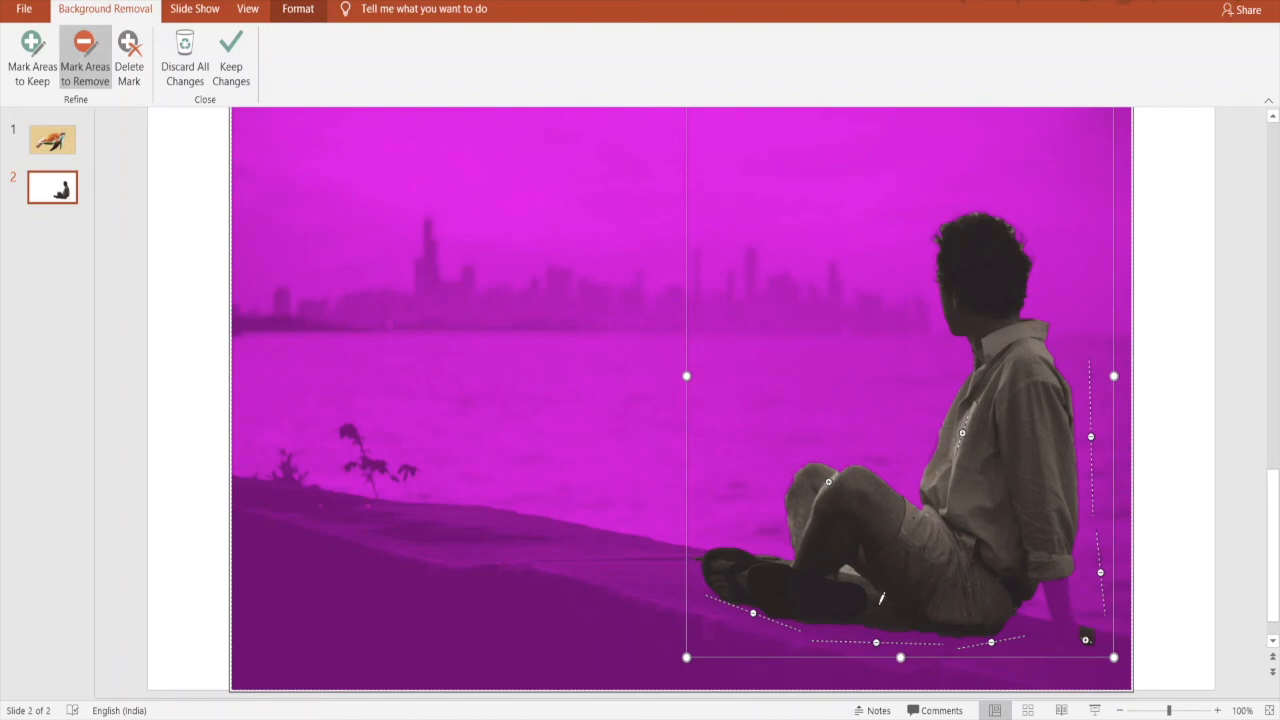
left_click_drag(879, 604, 890, 623)
left_click_drag(897, 643, 899, 640)
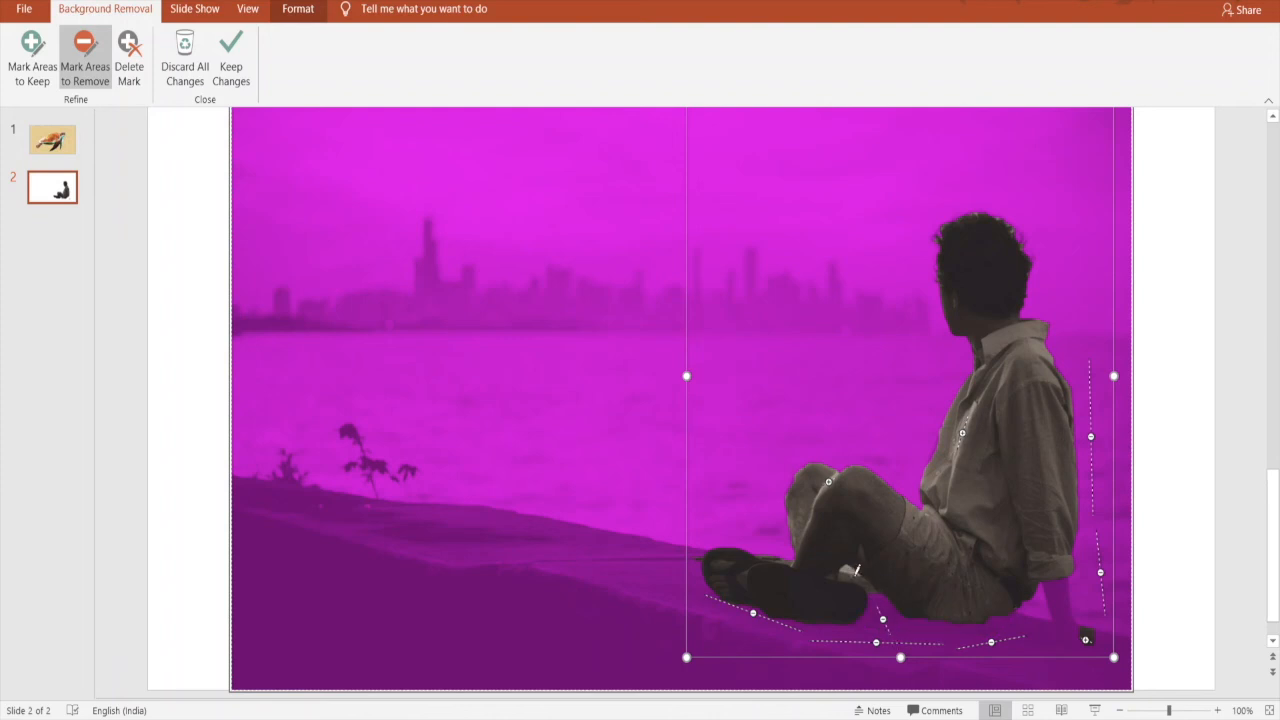
left_click(858, 578)
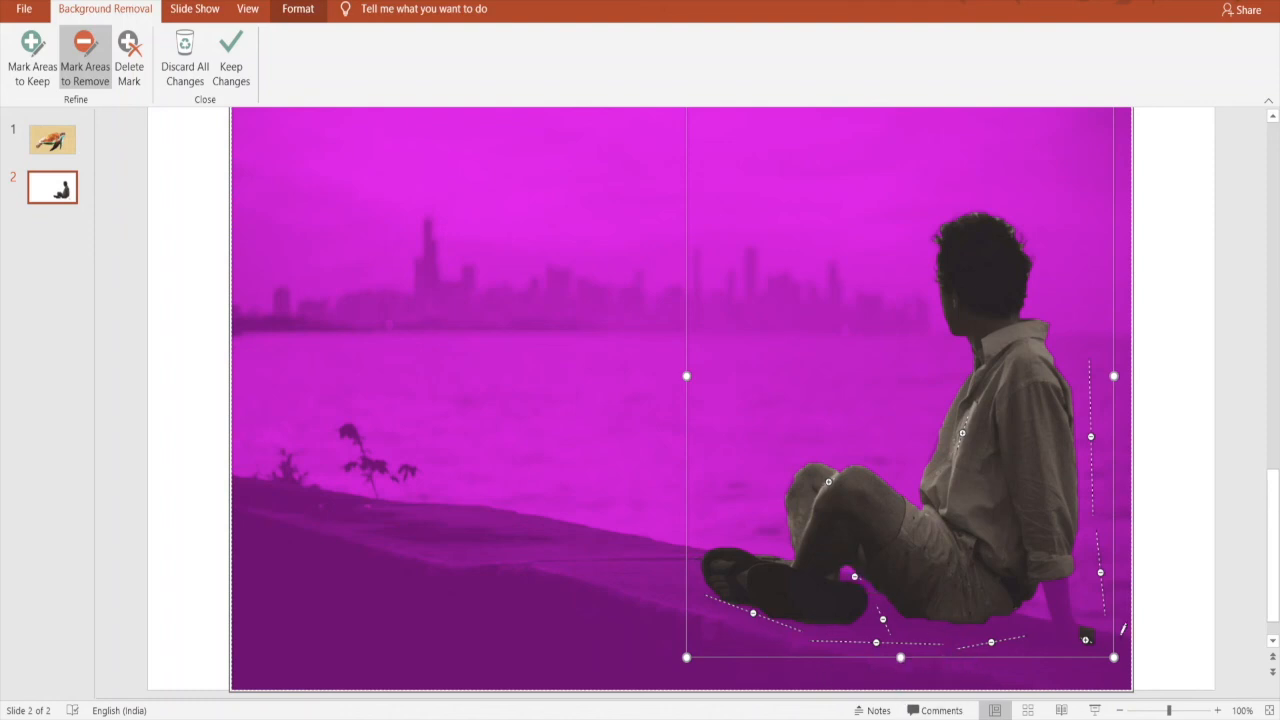
Step: Mark the supporting forearm and hand as areas to keep, and apply the background removal
left_click(31, 82)
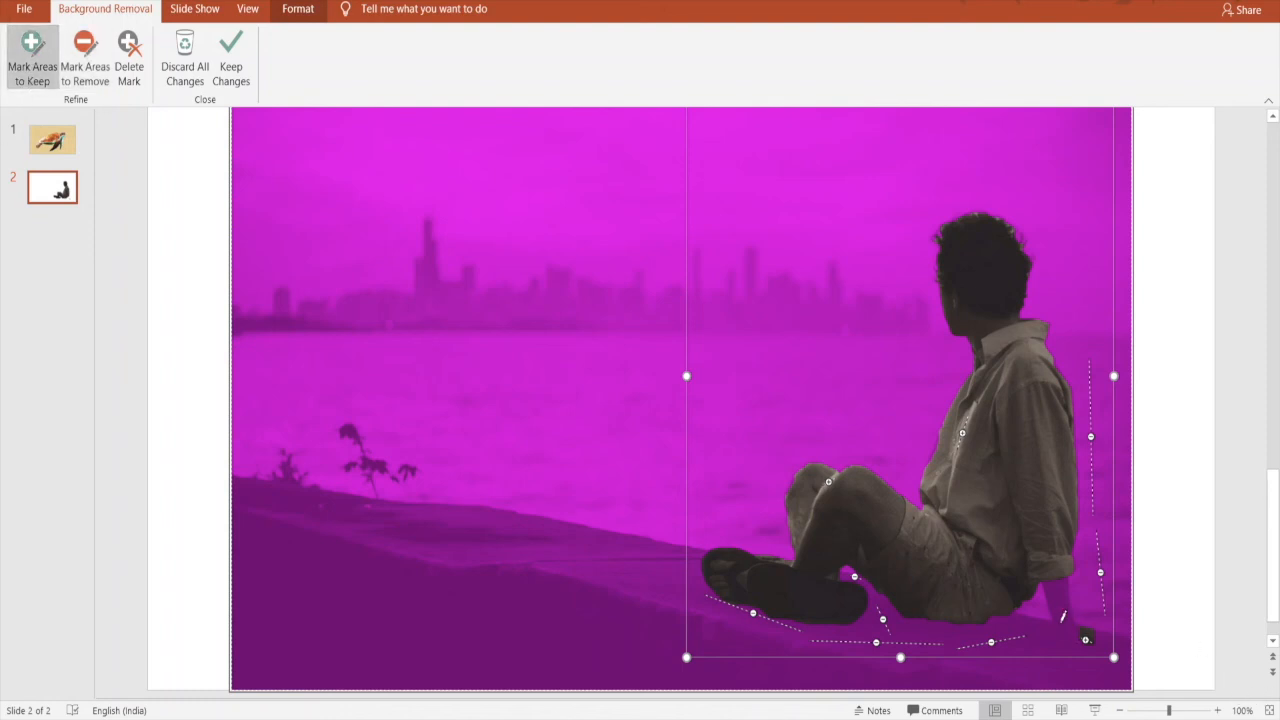
left_click_drag(1060, 592, 1073, 660)
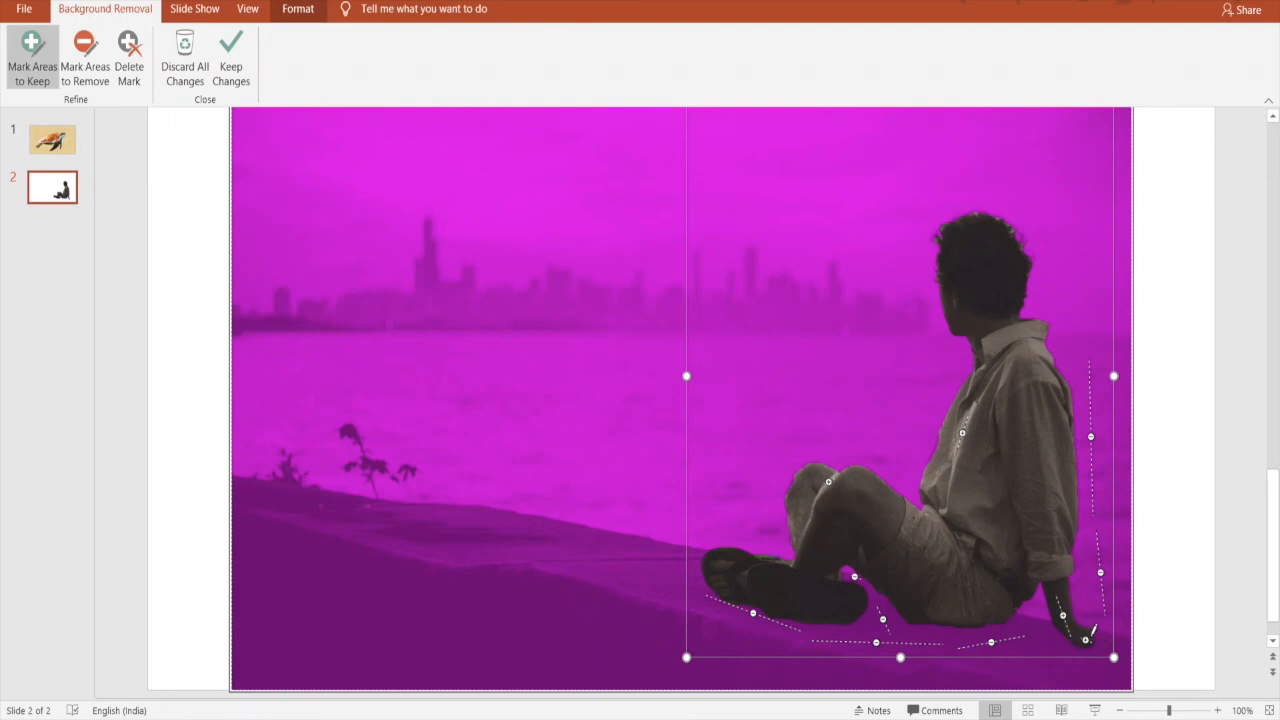
left_click(1095, 640)
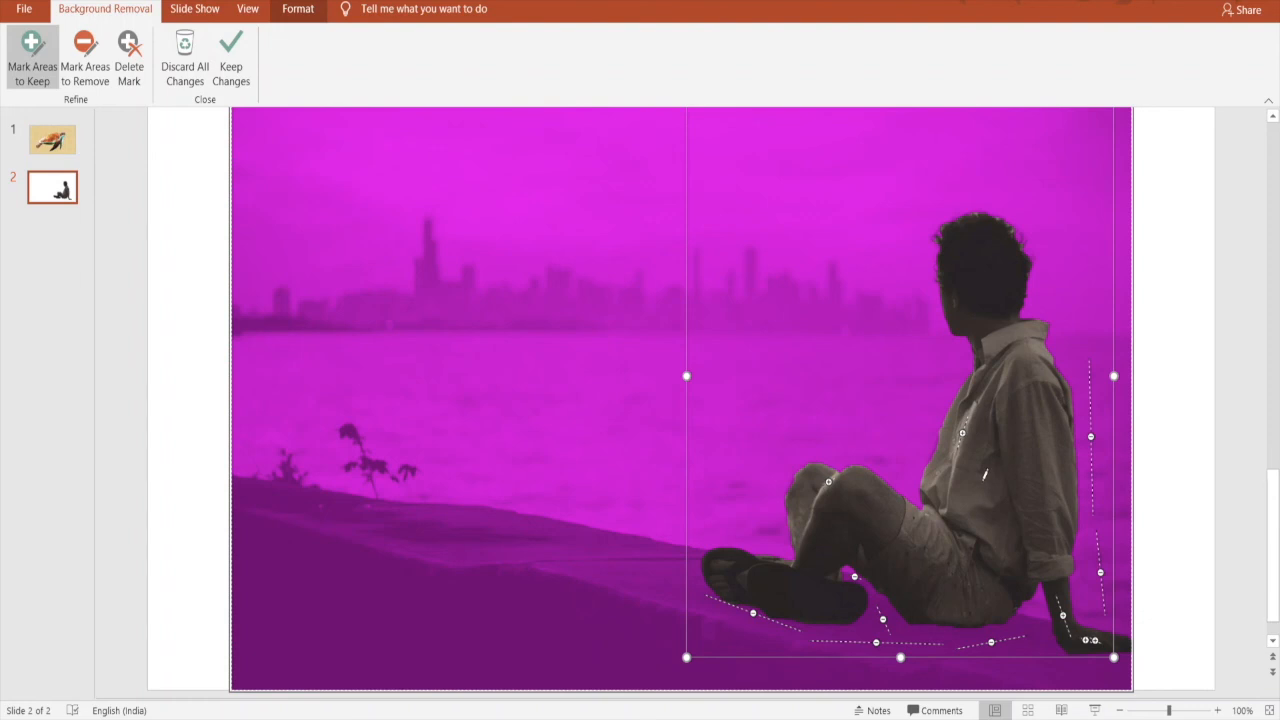
left_click(240, 84)
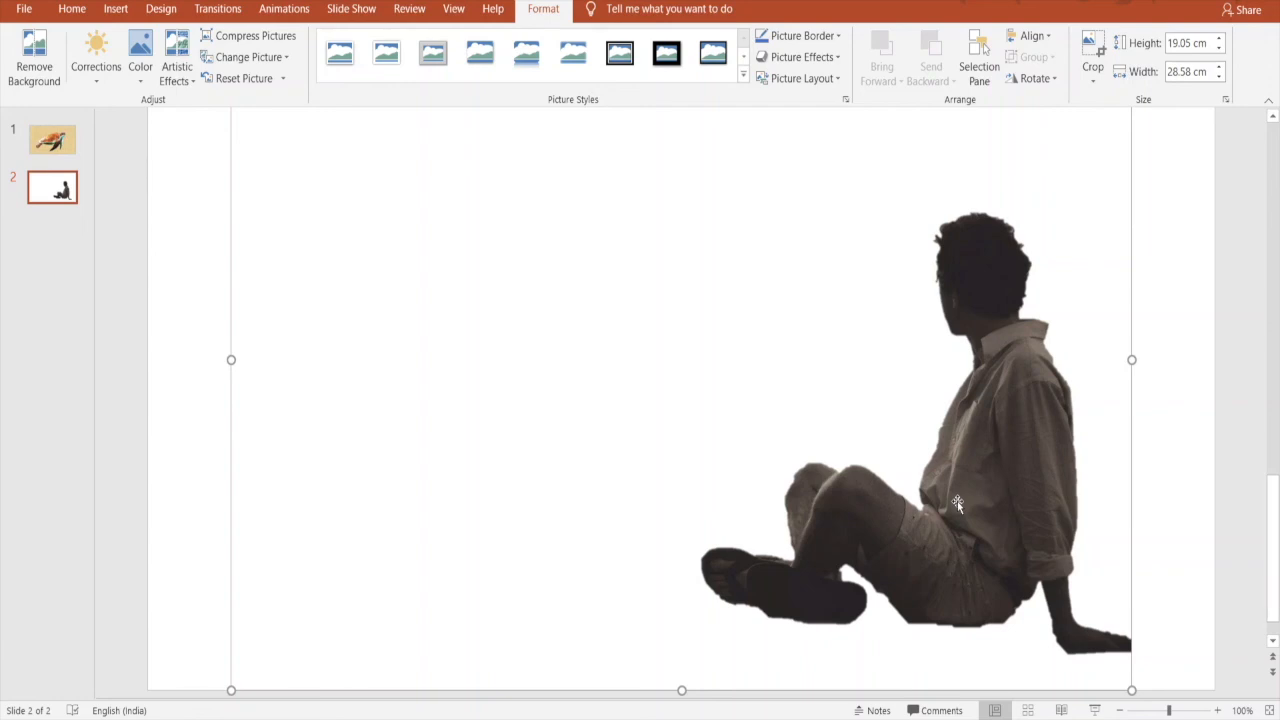
Step: Add a new slide after slide 2 and delete its title and content placeholders
left_click(113, 10)
right_click(65, 259)
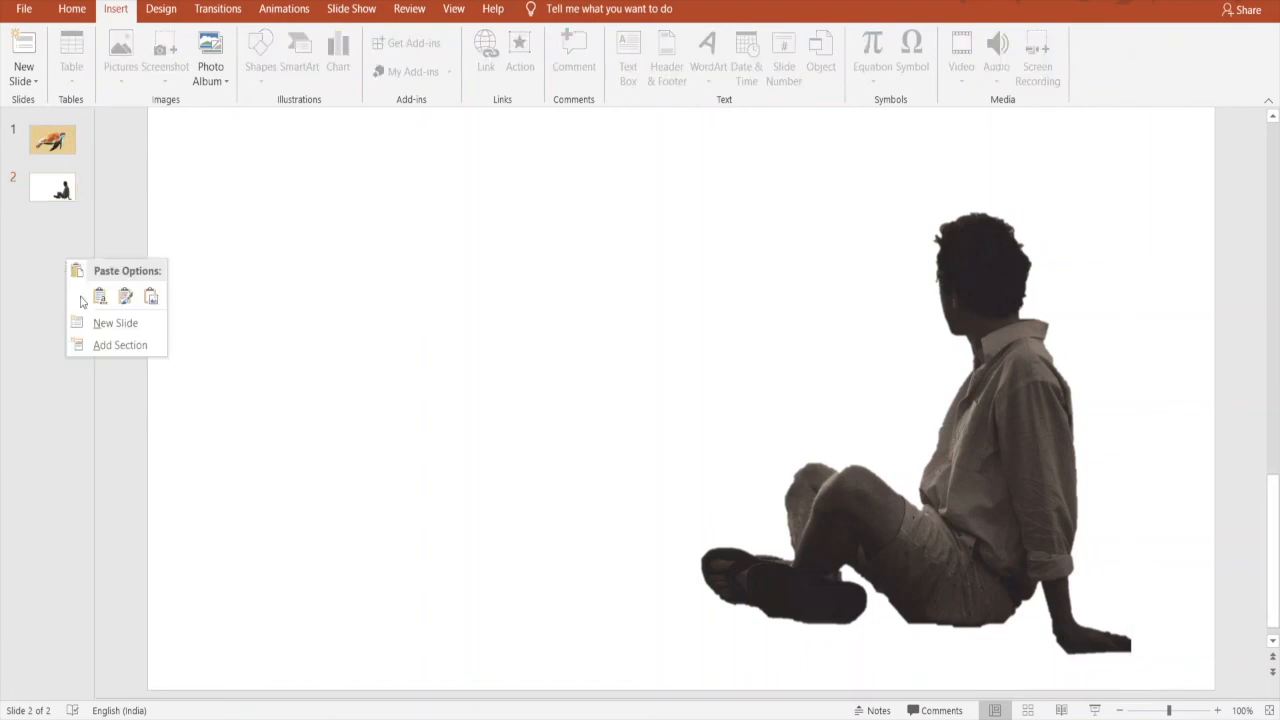
left_click(112, 323)
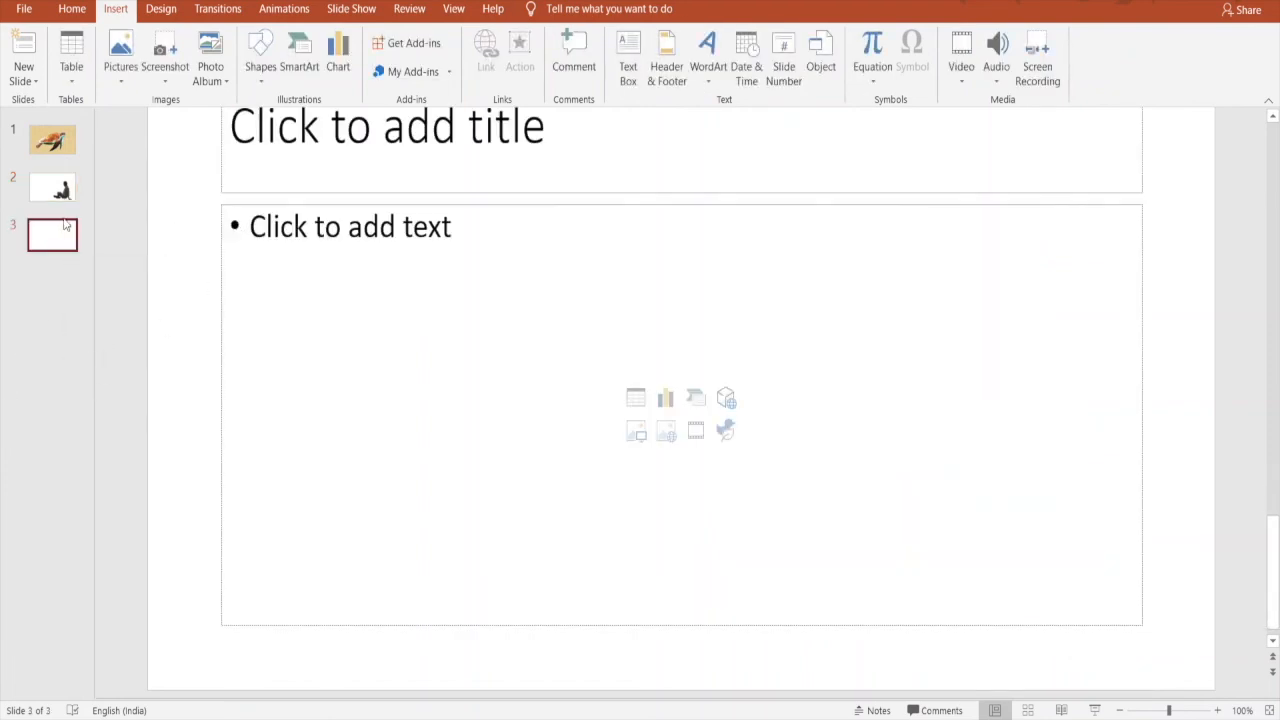
left_click(221, 158)
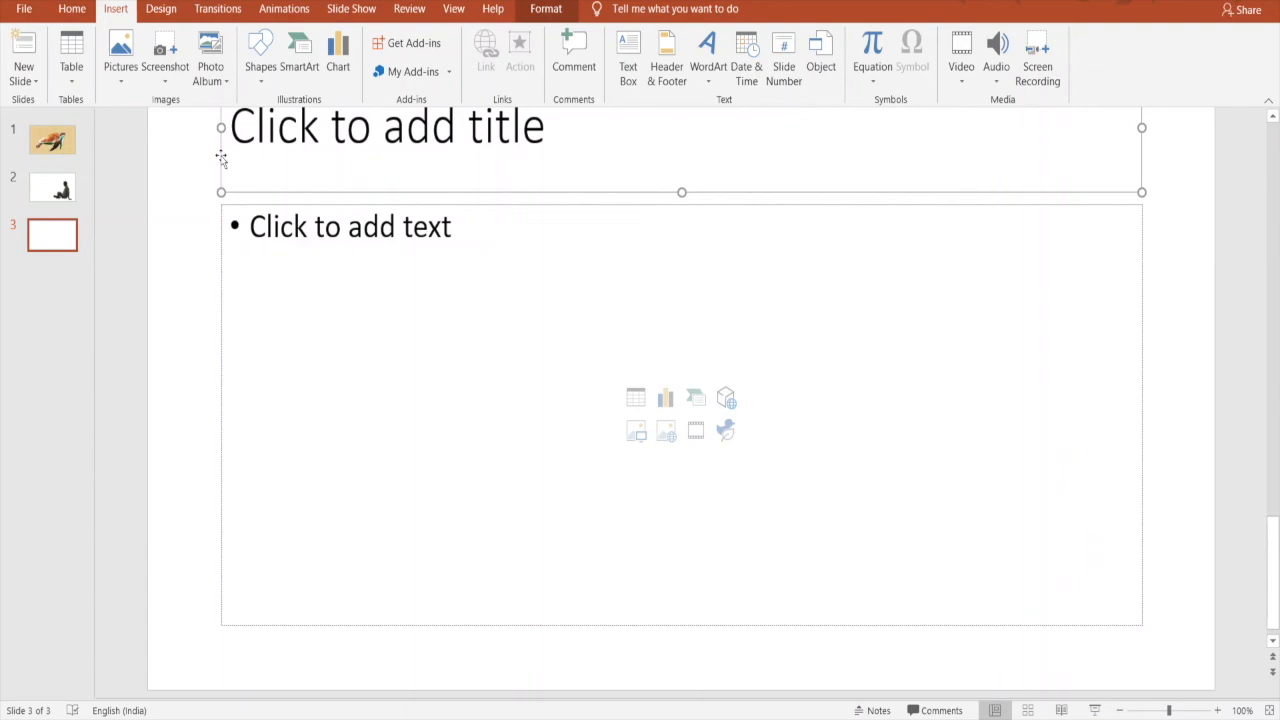
key("Delete")
left_click(221, 271)
key("Delete")
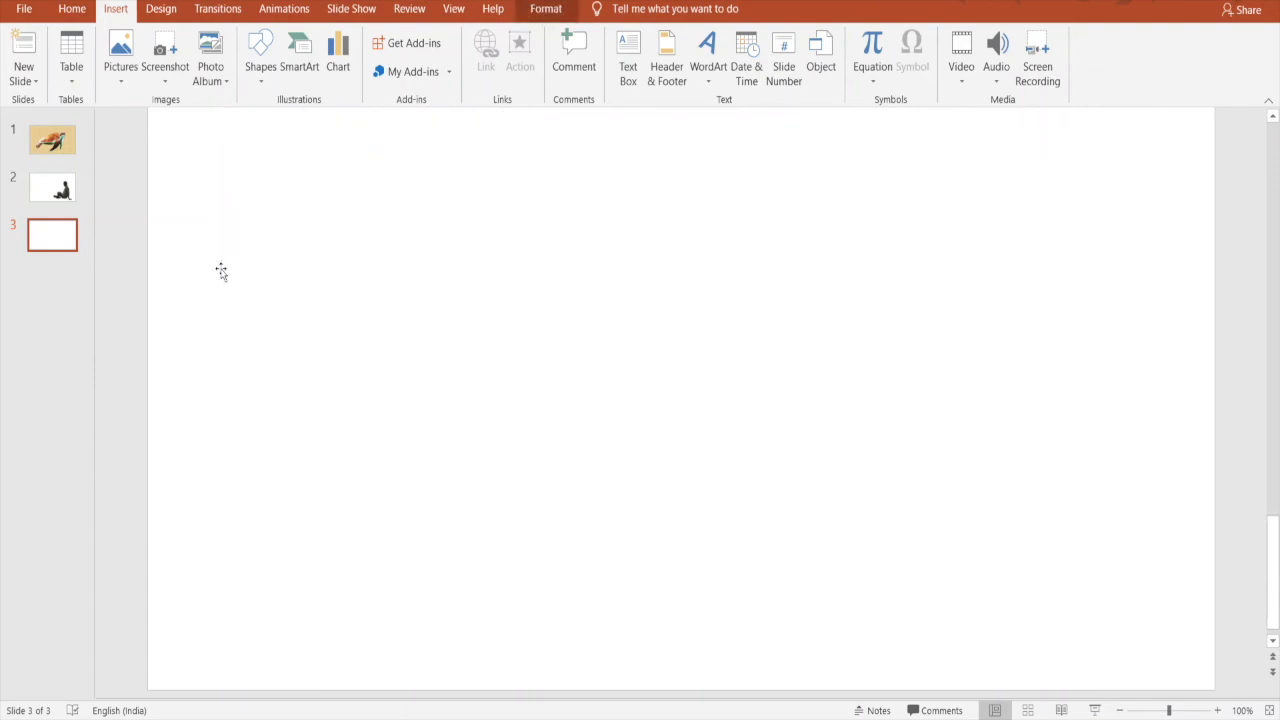
Step: Insert the picture flyer-5430378_1920.jpg from the device's Downloads folder onto slide 3
left_click(119, 86)
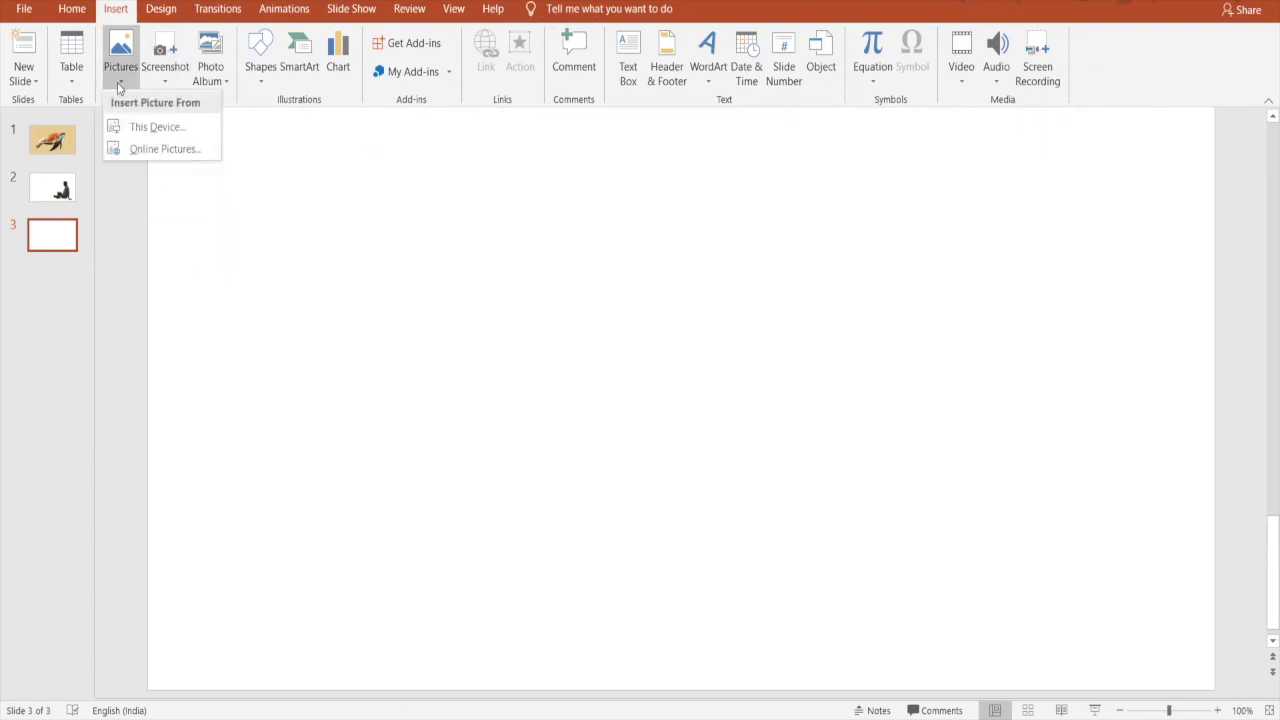
left_click(155, 128)
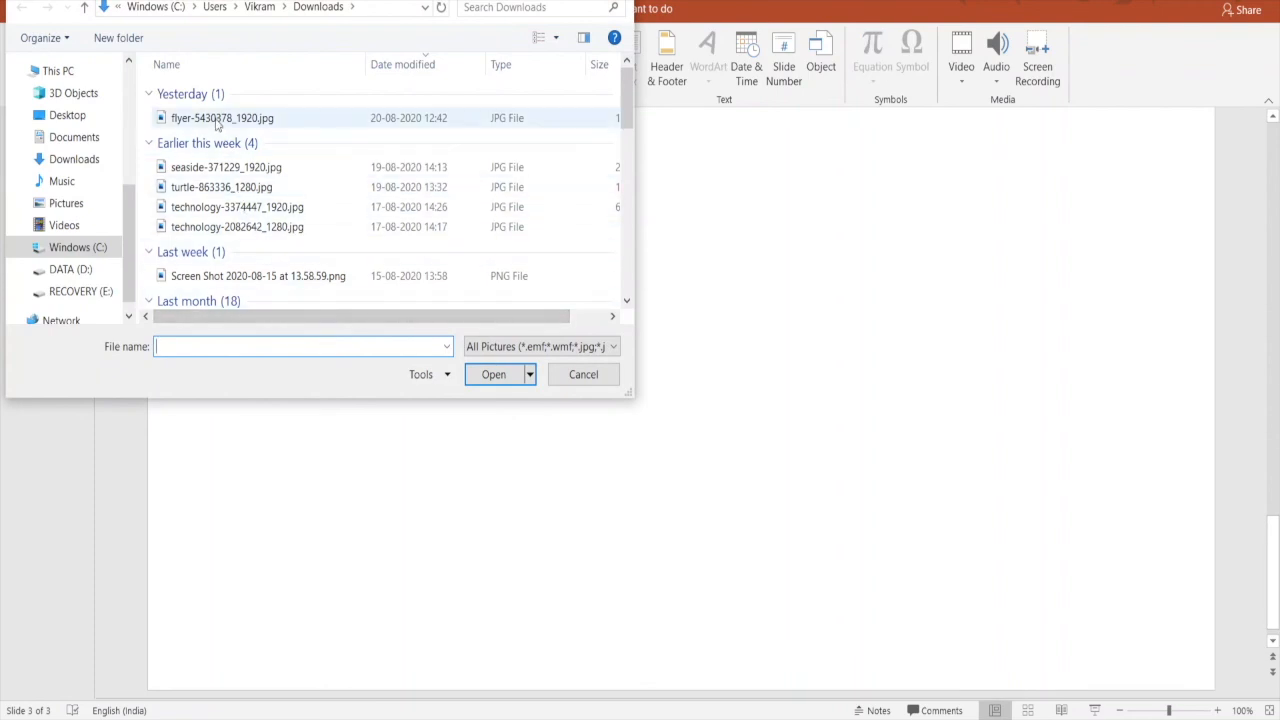
left_click(216, 118)
left_click(494, 375)
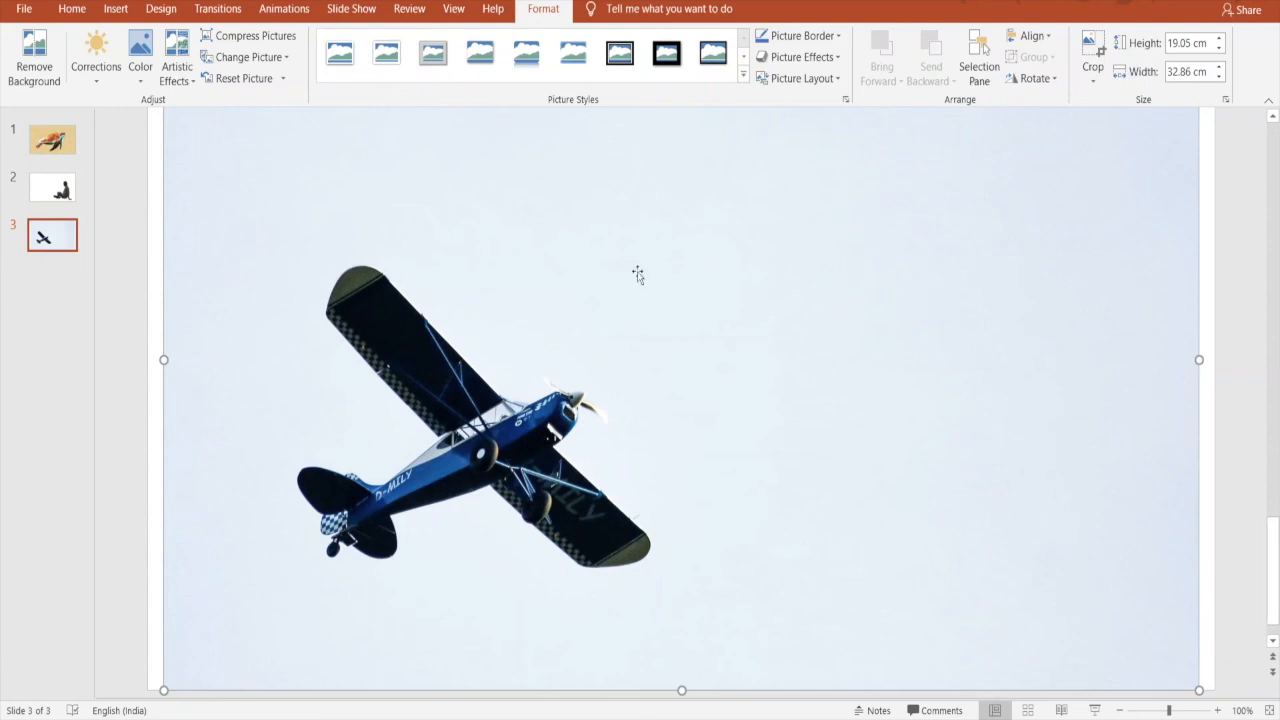
Step: Make the pale sky colour in the airplane picture transparent with Set Transparent Color
left_click(143, 82)
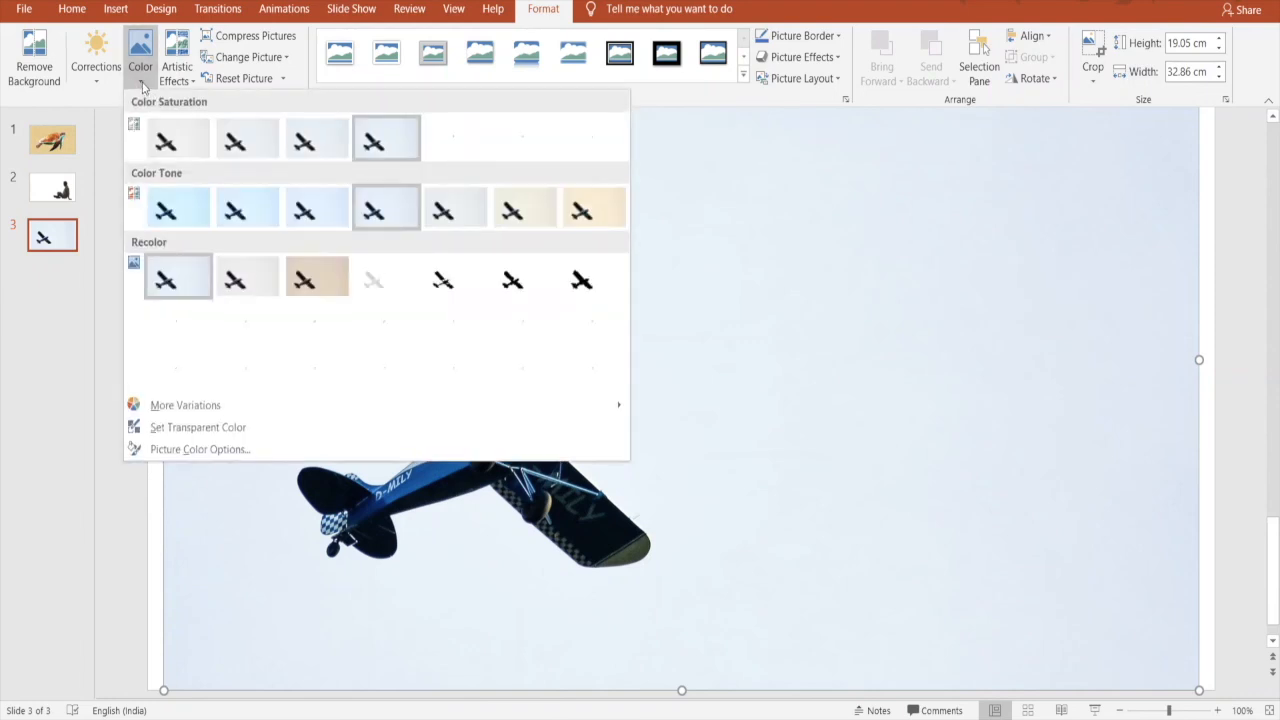
left_click(190, 434)
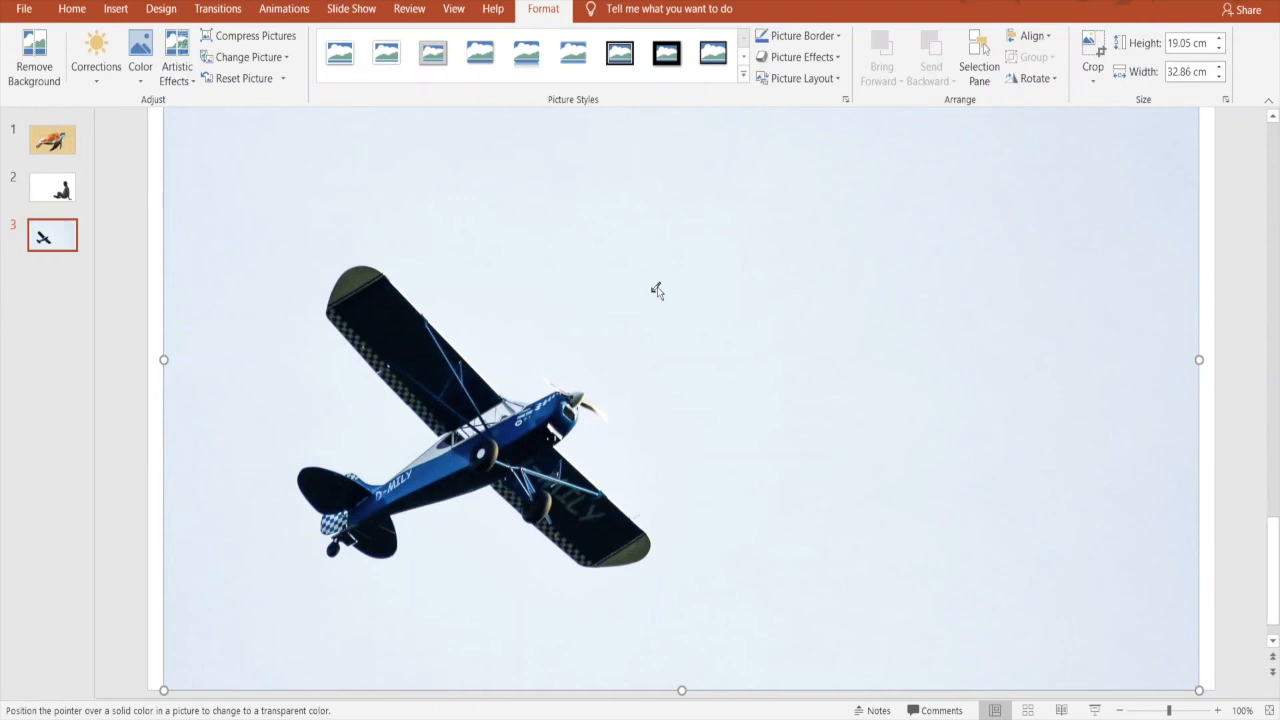
left_click(835, 363)
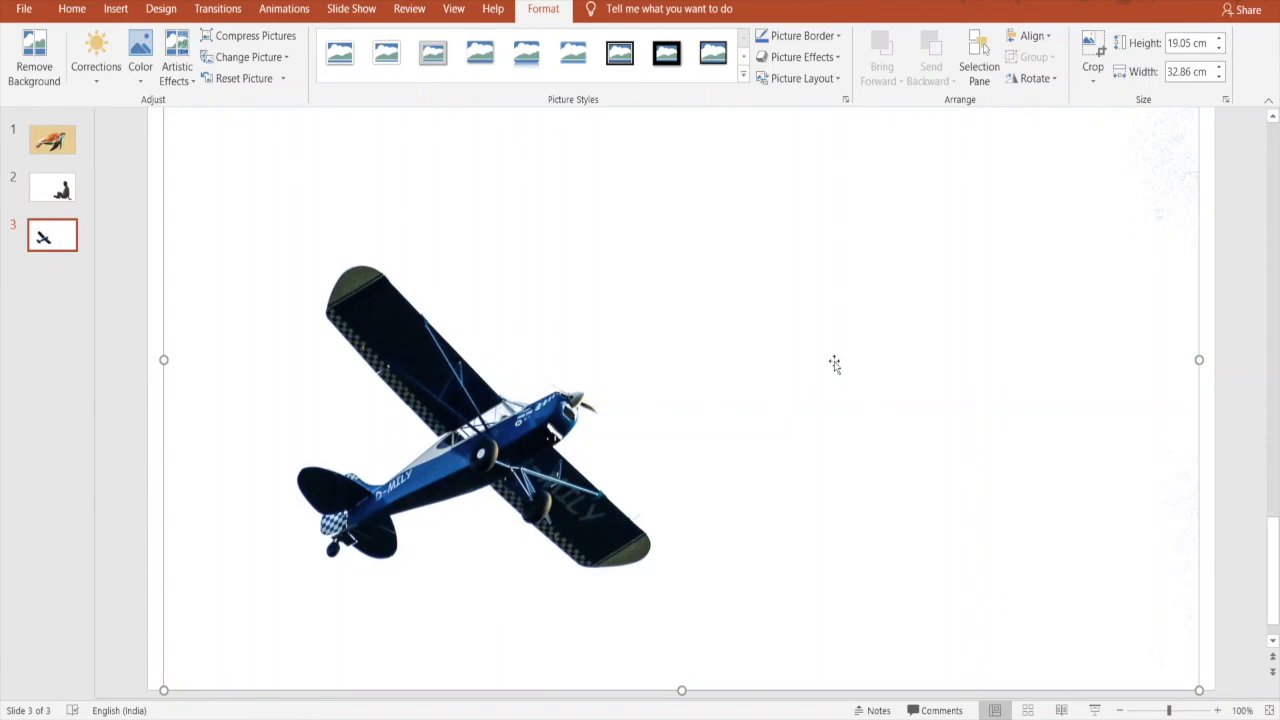